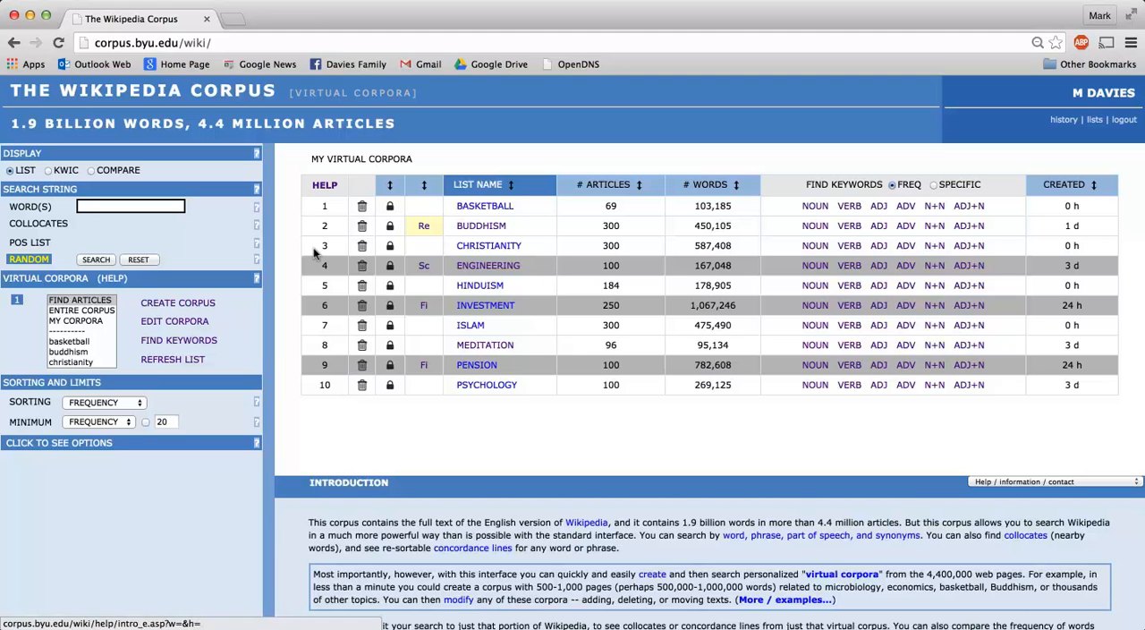
# Refresh the virtual corpora list, then open the option to hide the psychology corpus and decline it
pyautogui.click(149, 357)
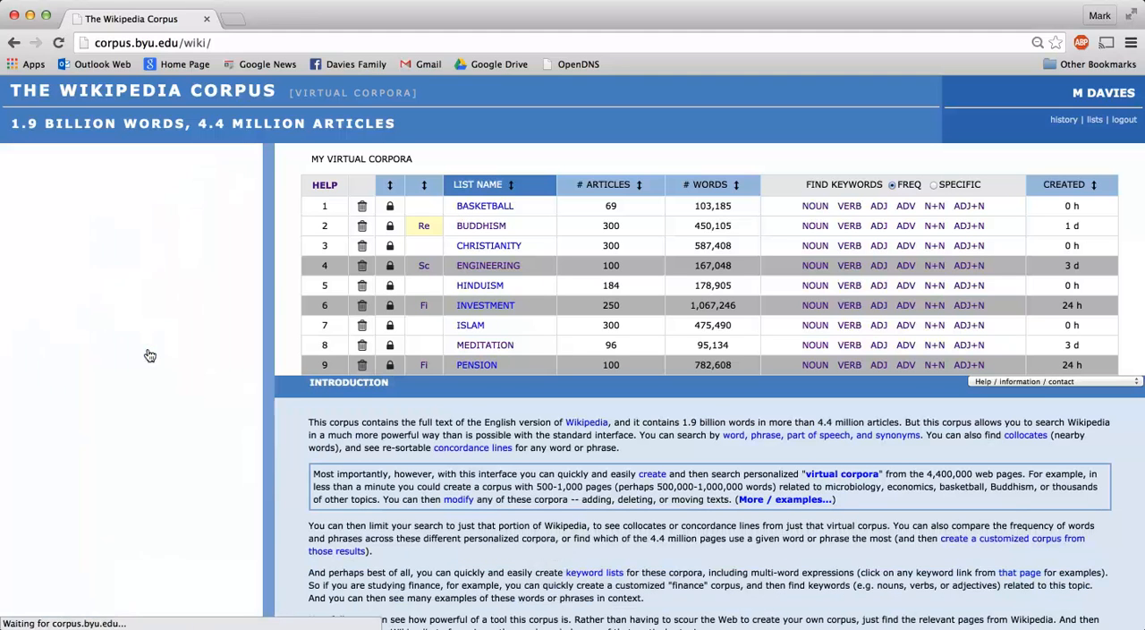
pyautogui.scroll(-2, 88, 355)
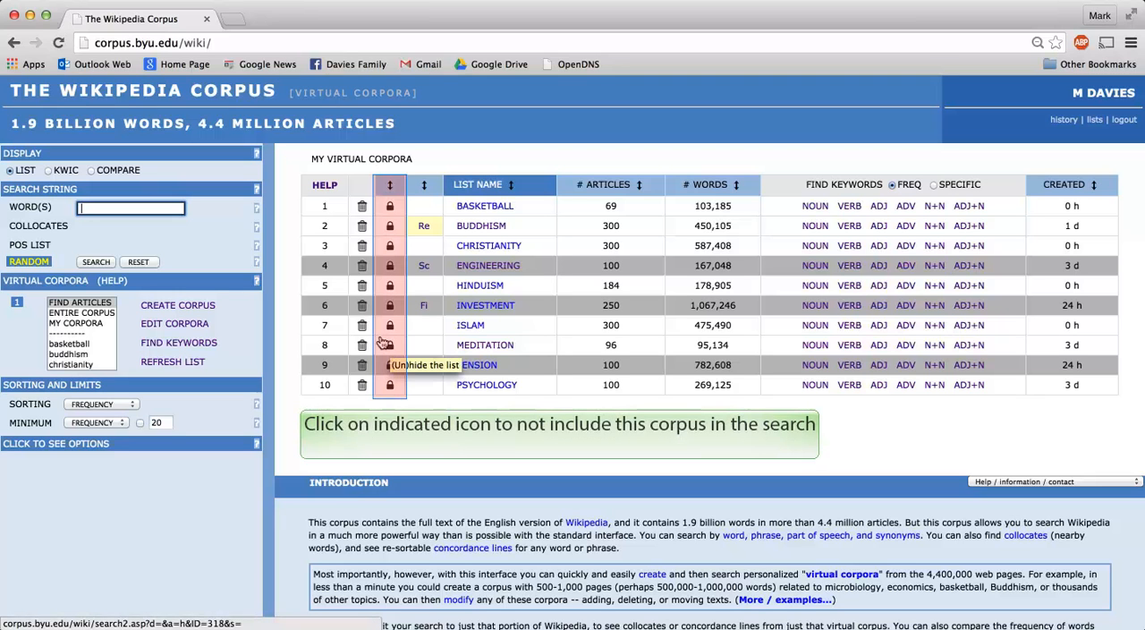
pyautogui.click(388, 385)
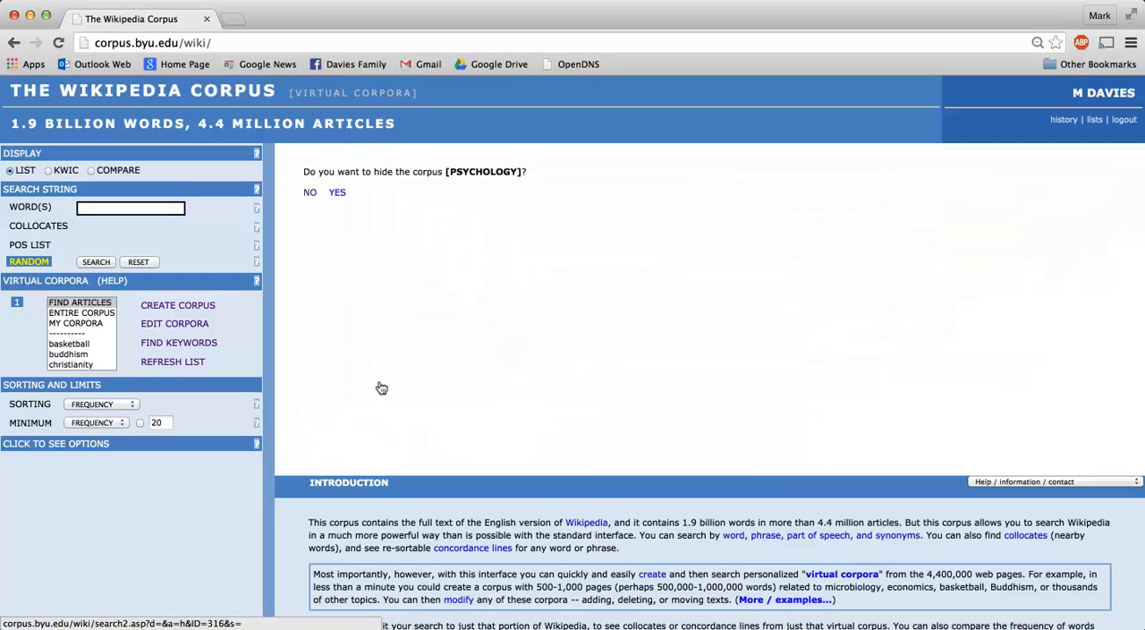
pyautogui.click(307, 191)
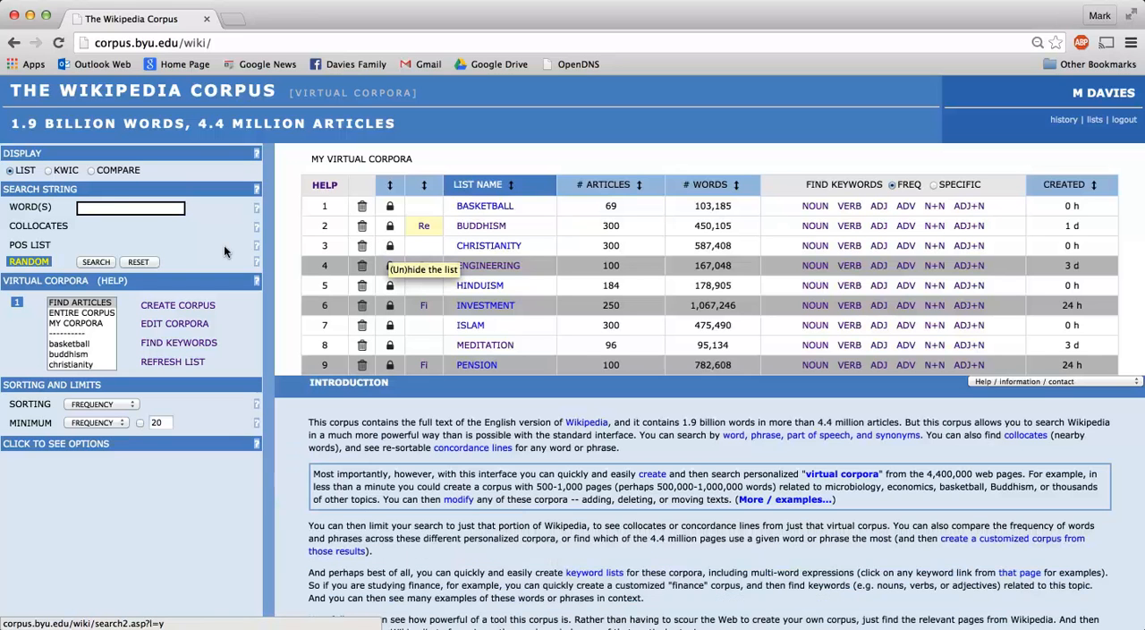
# Search for all forms of "[obey]" across MY CORPORA in the list display
pyautogui.click(115, 202)
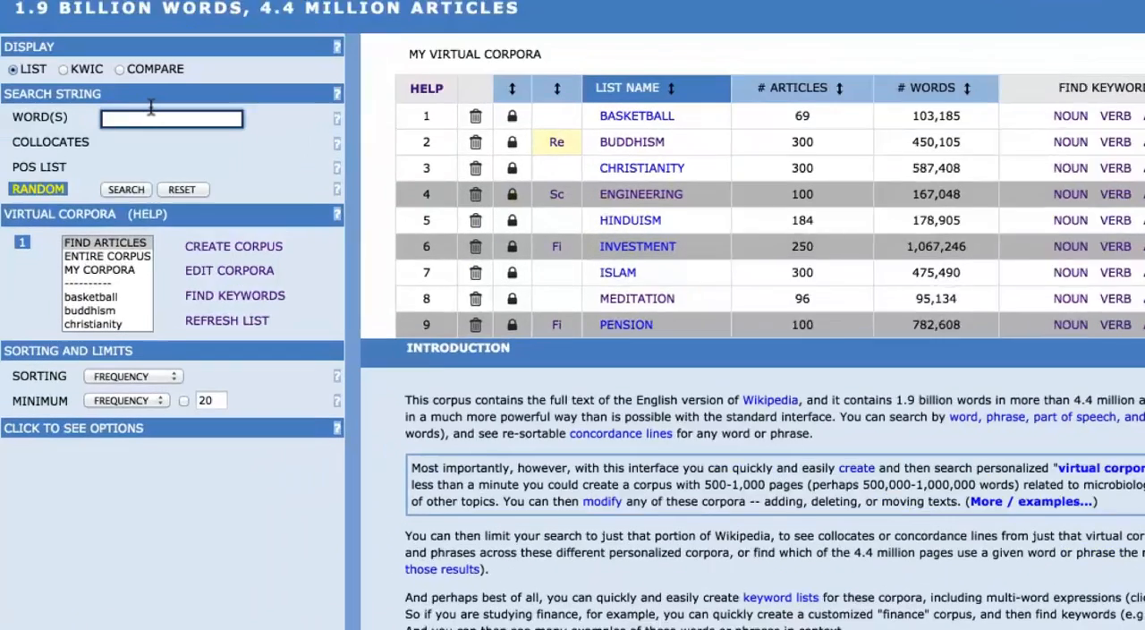
pyautogui.write('[obey')
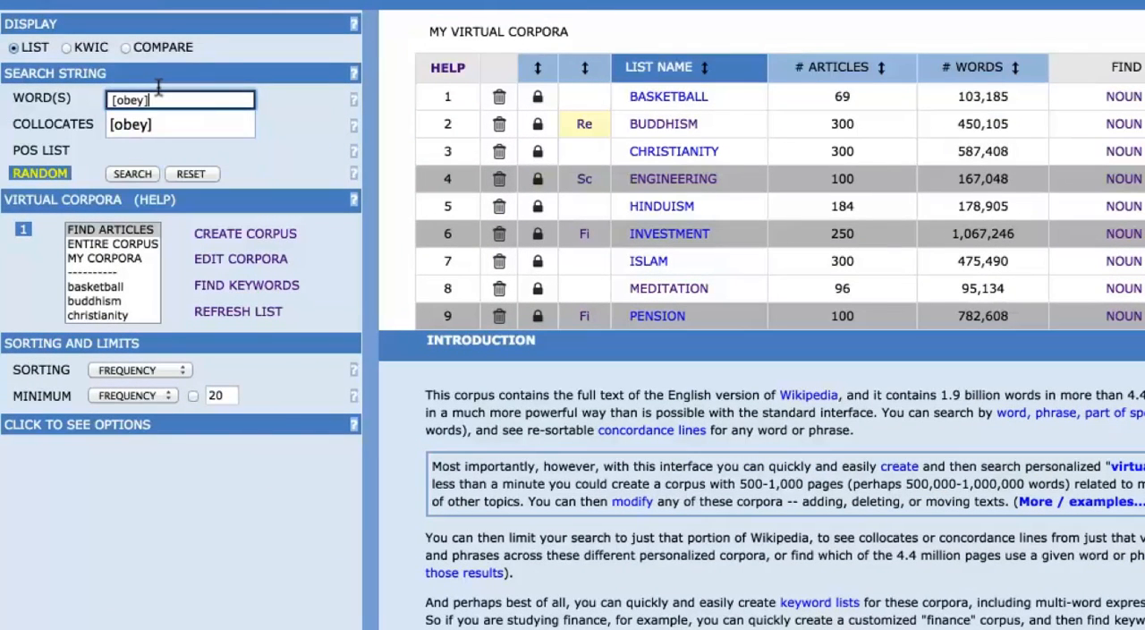
pyautogui.write(']')
pyautogui.click(290, 121)
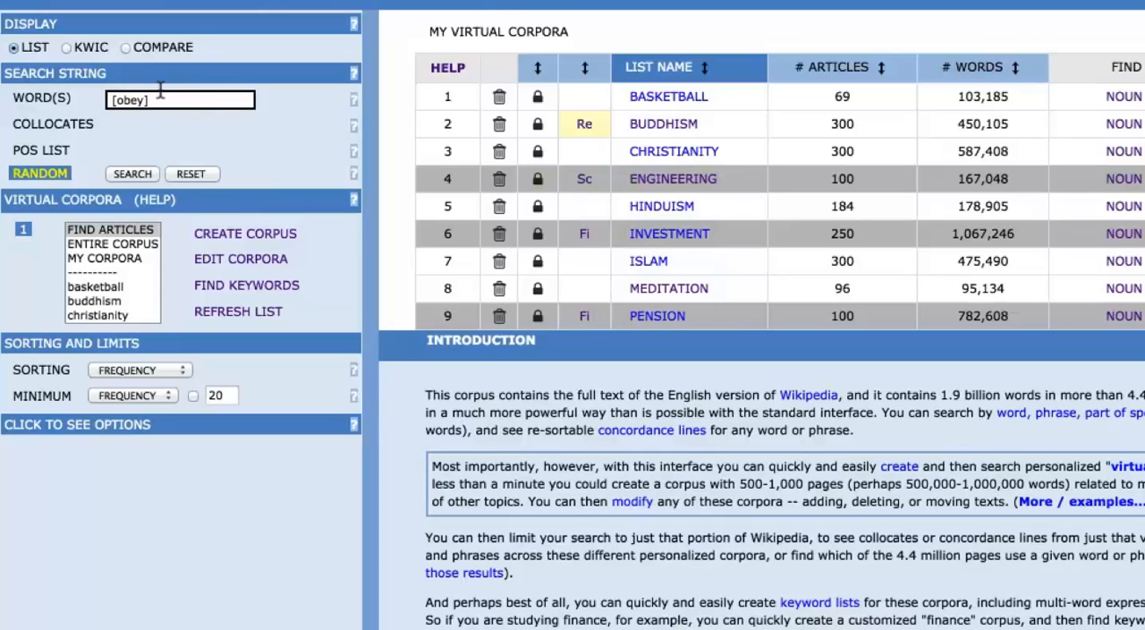
pyautogui.click(93, 255)
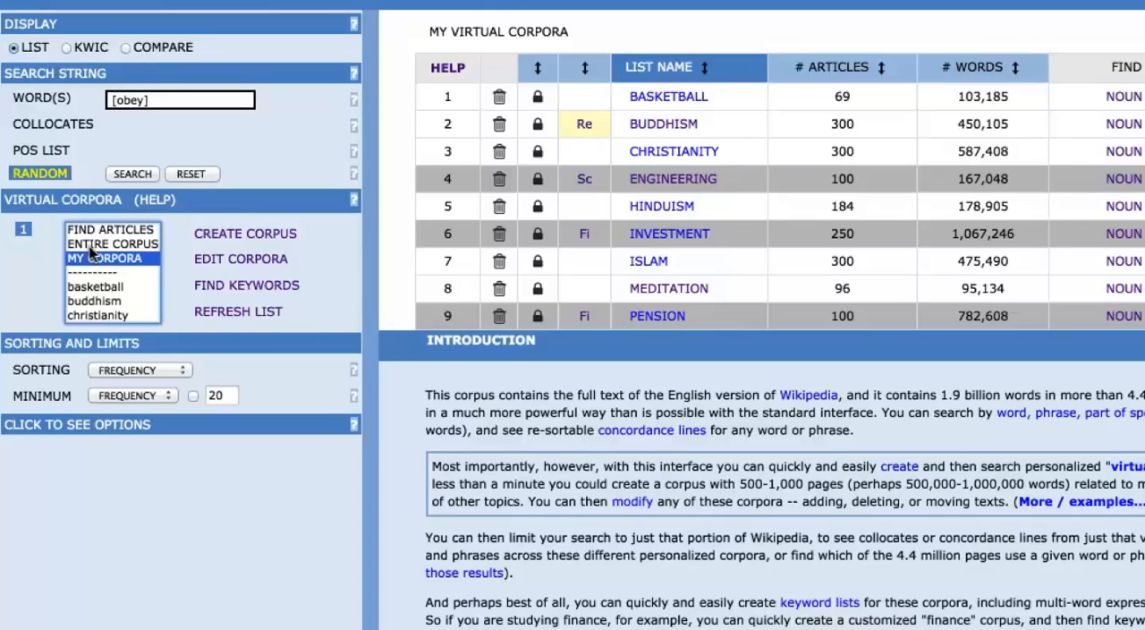
pyautogui.click(131, 175)
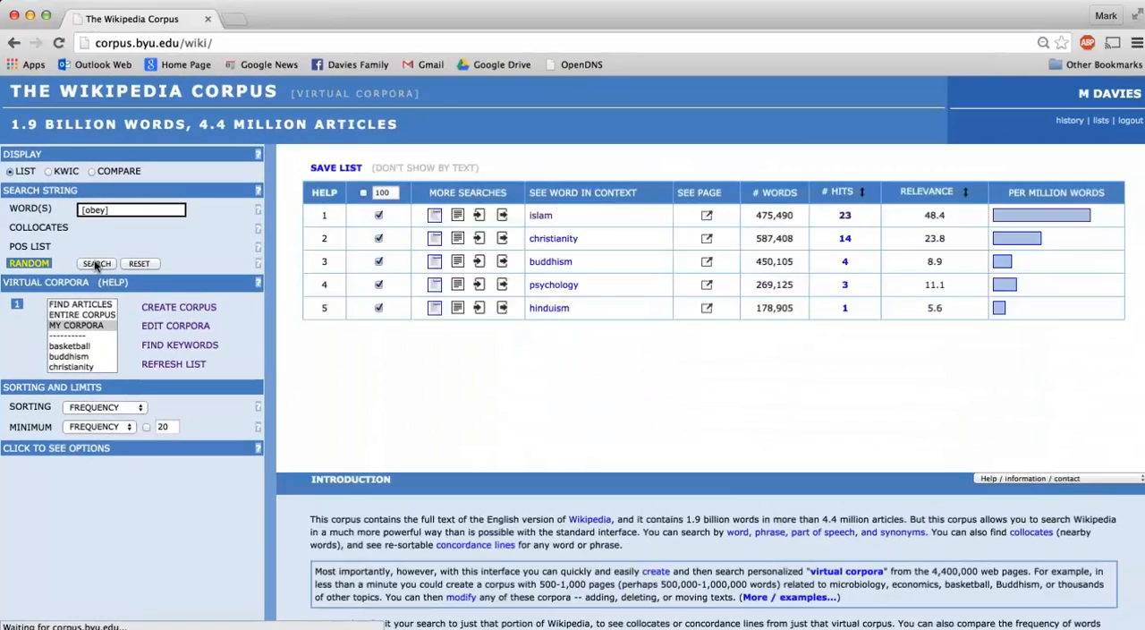
# Sort the per-corpus results by relevance and show the matching words in context for the islam corpus
pyautogui.scroll(-3, 97, 353)
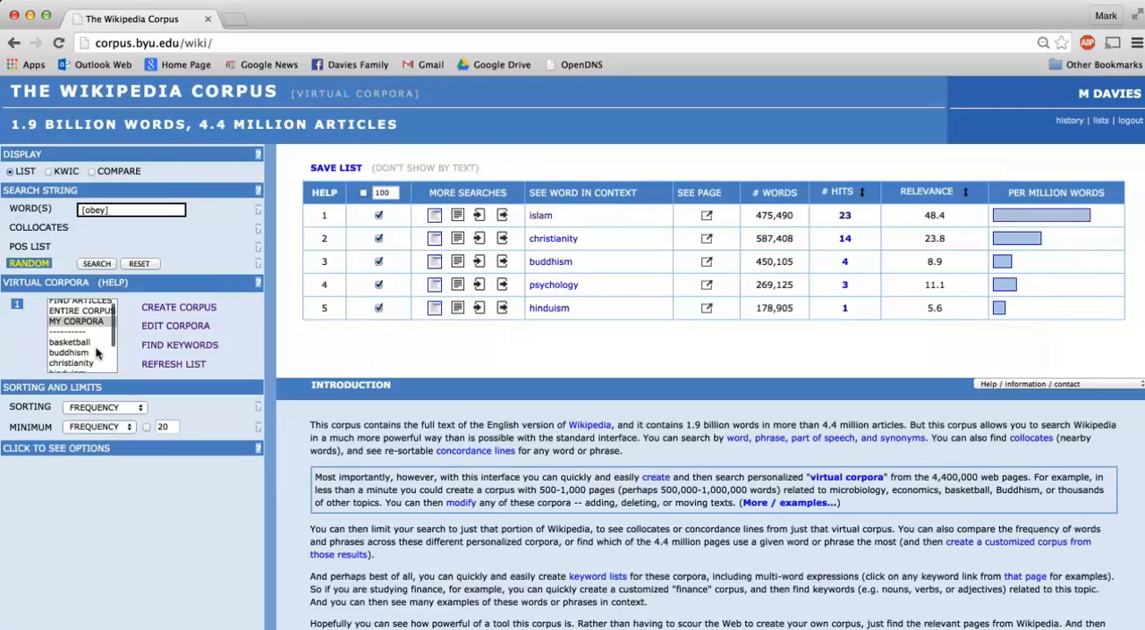
pyautogui.scroll(3, 97, 353)
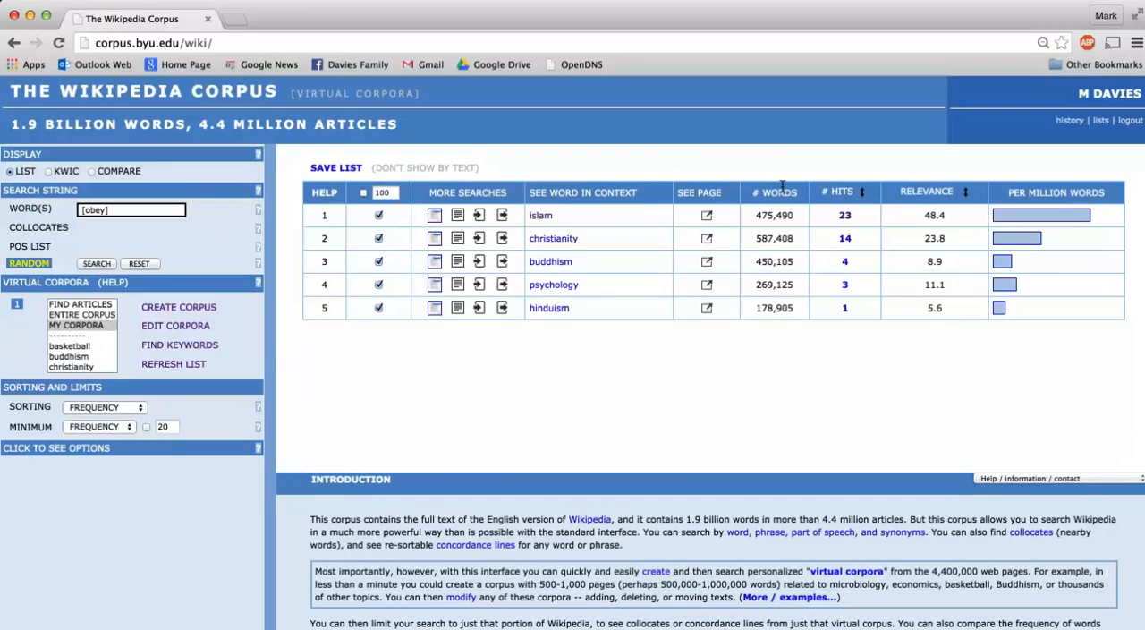
pyautogui.click(916, 188)
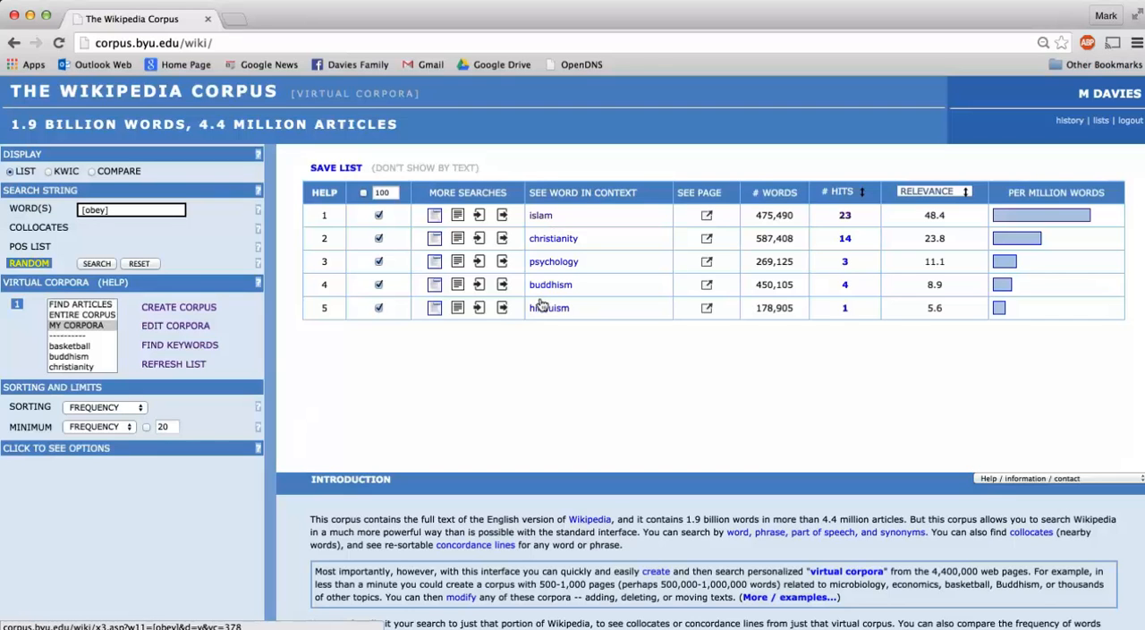
pyautogui.click(531, 214)
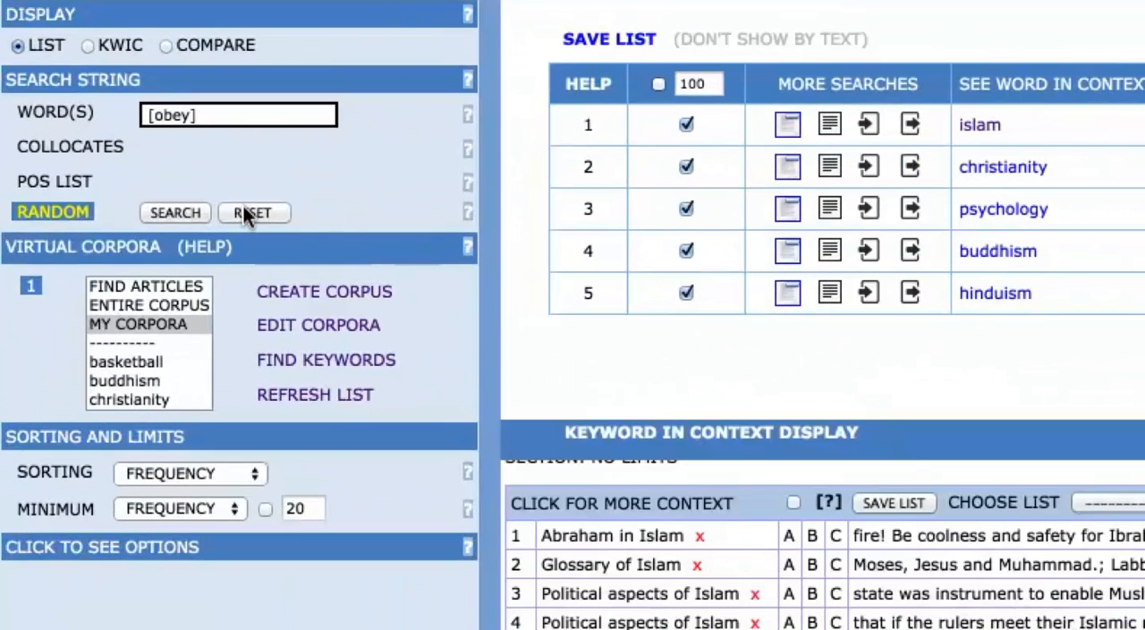
# Search for "gods" across MY CORPORA and sort the per-corpus results by relevance
pyautogui.click(203, 96)
pyautogui.press('super+a')
pyautogui.write('gods')
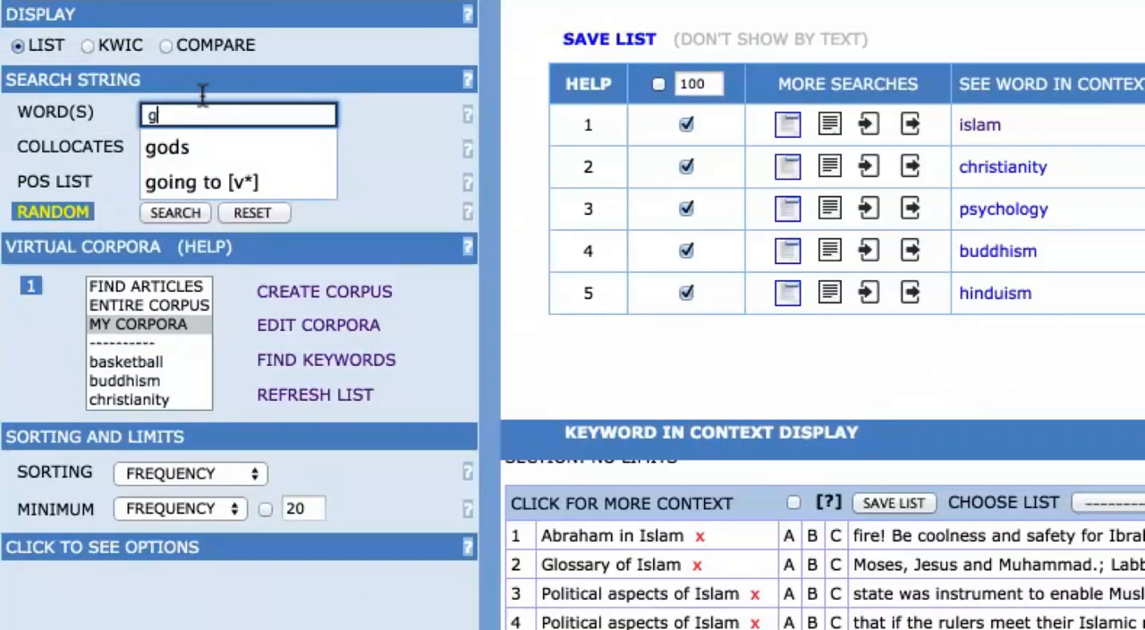
pyautogui.click(399, 128)
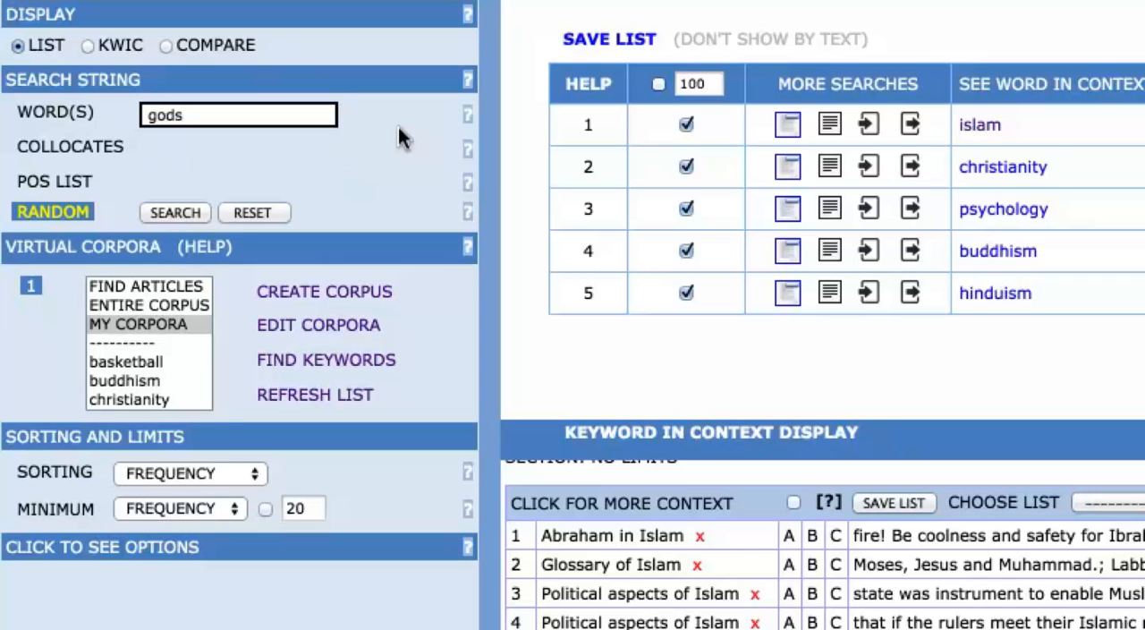
pyautogui.click(137, 322)
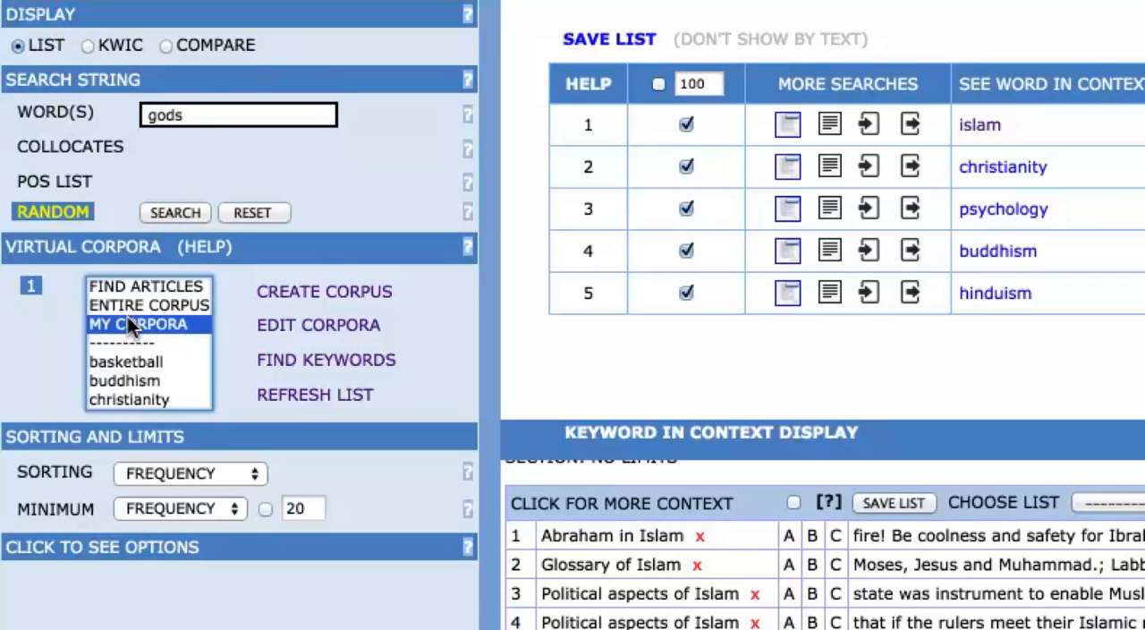
pyautogui.click(170, 209)
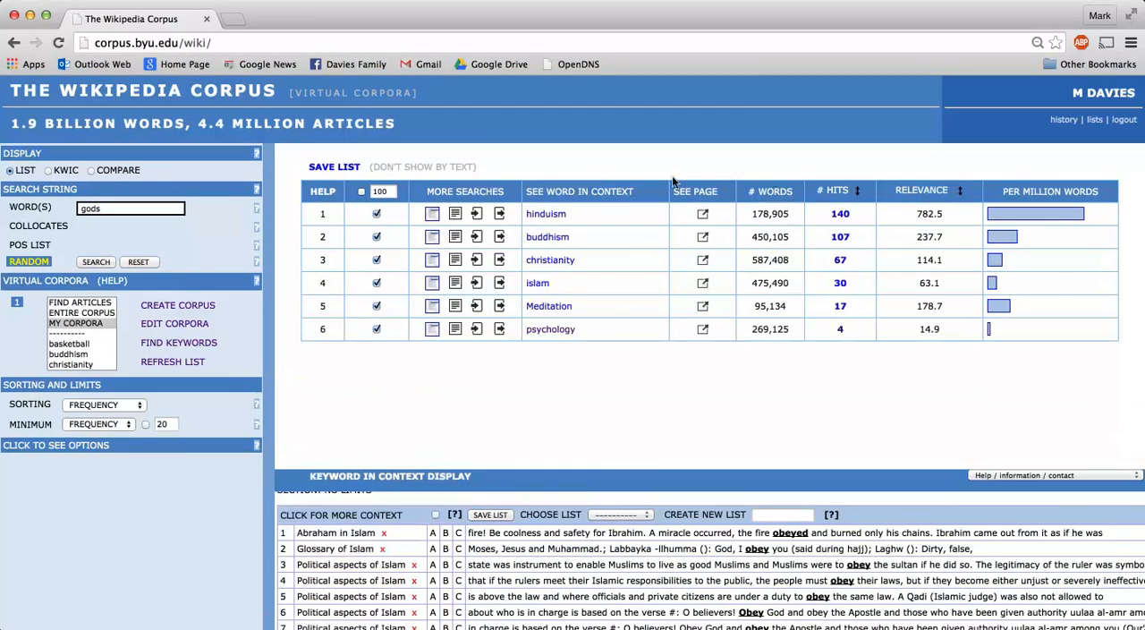
pyautogui.click(912, 187)
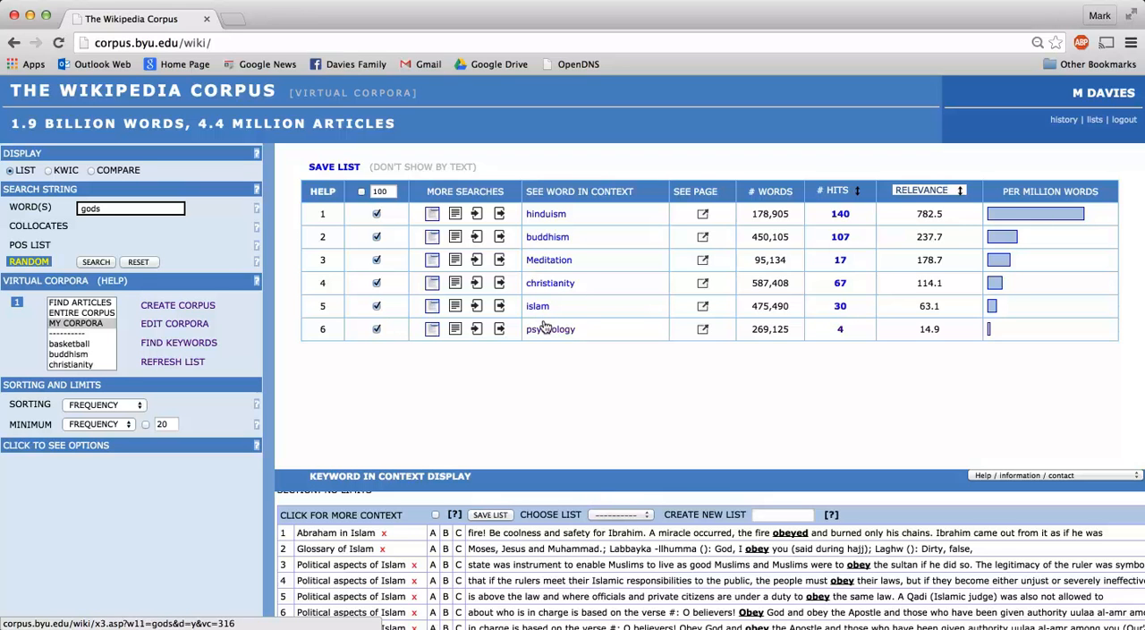
# Open the virtual corpora for editing, request hiding the psychology corpus and decline the change
pyautogui.click(164, 323)
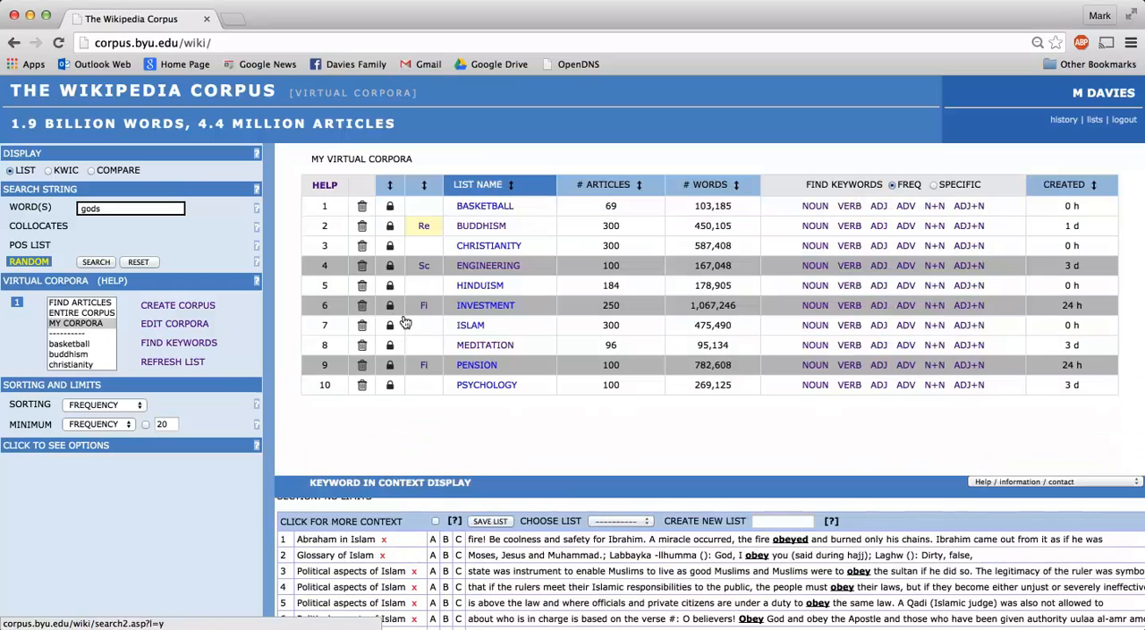
pyautogui.click(386, 385)
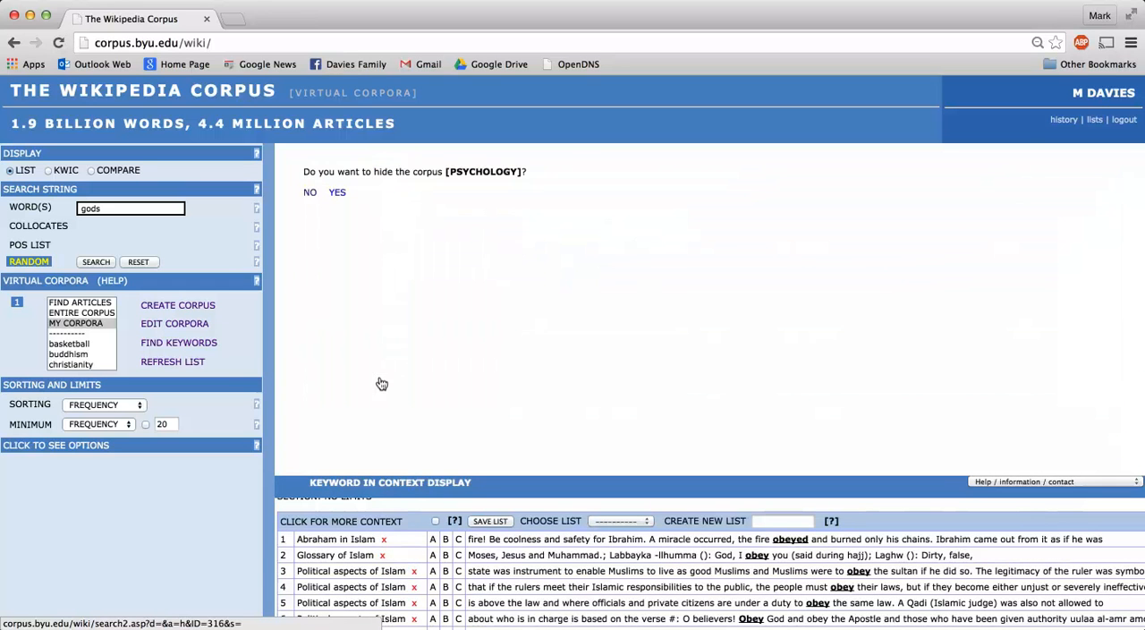
pyautogui.click(306, 193)
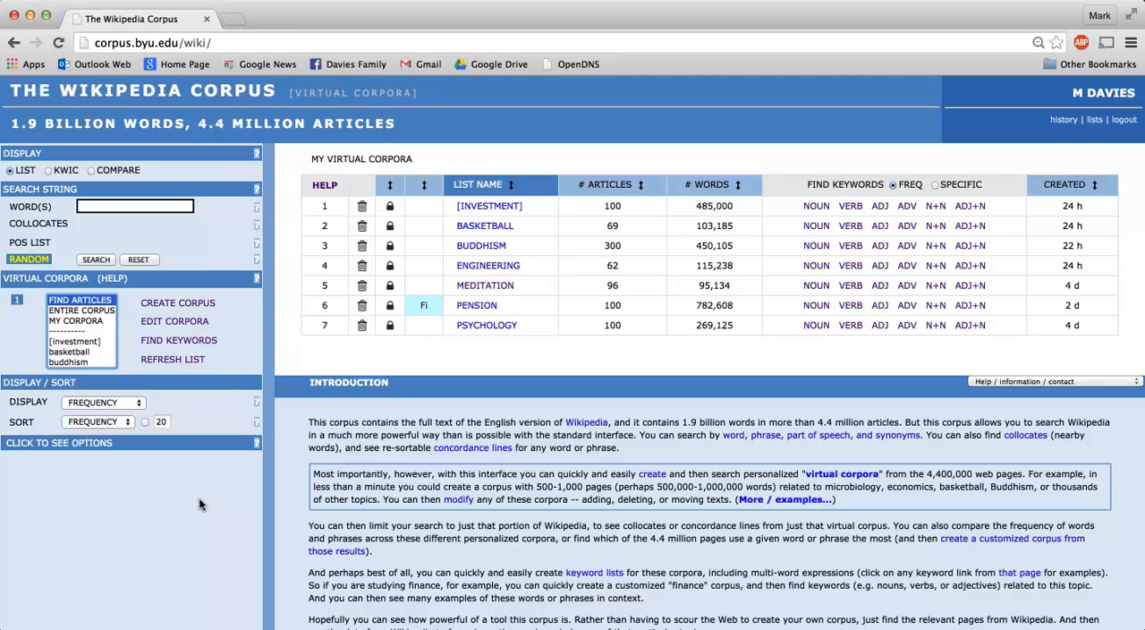
# Search for "stress" in the engineering virtual corpus using the KWIC display
pyautogui.click(115, 205)
pyautogui.write('stress')
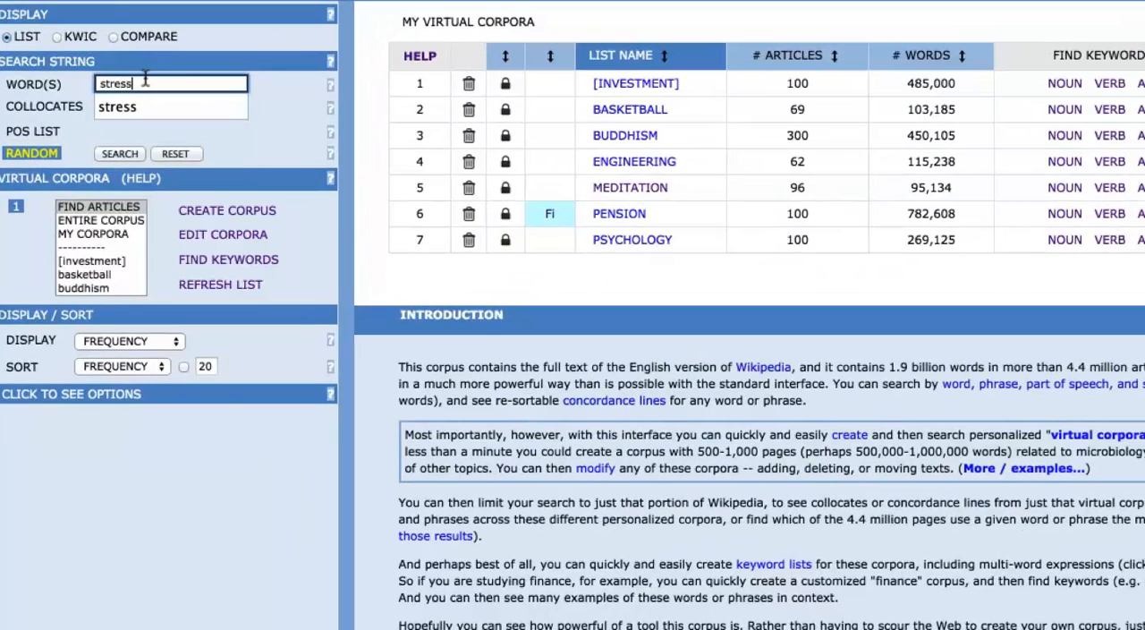
pyautogui.click(90, 271)
pyautogui.press('Down')
pyautogui.press('Down')
pyautogui.press('Down')
pyautogui.press('Down')
pyautogui.press('Down')
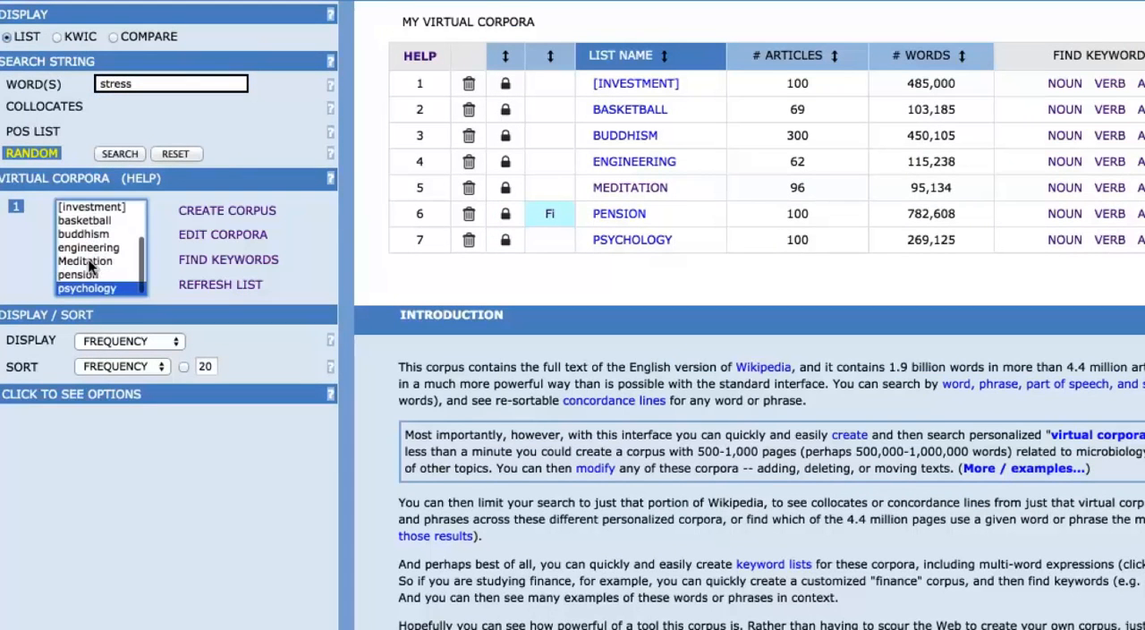
pyautogui.press('Up')
pyautogui.press('Up')
pyautogui.press('Up')
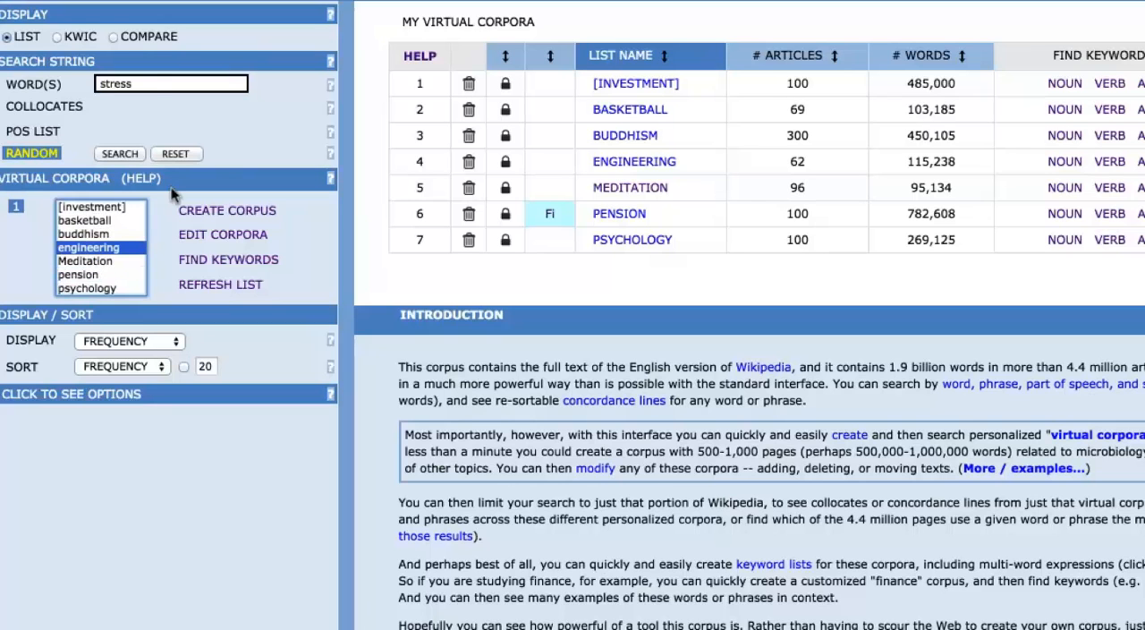
pyautogui.click(57, 37)
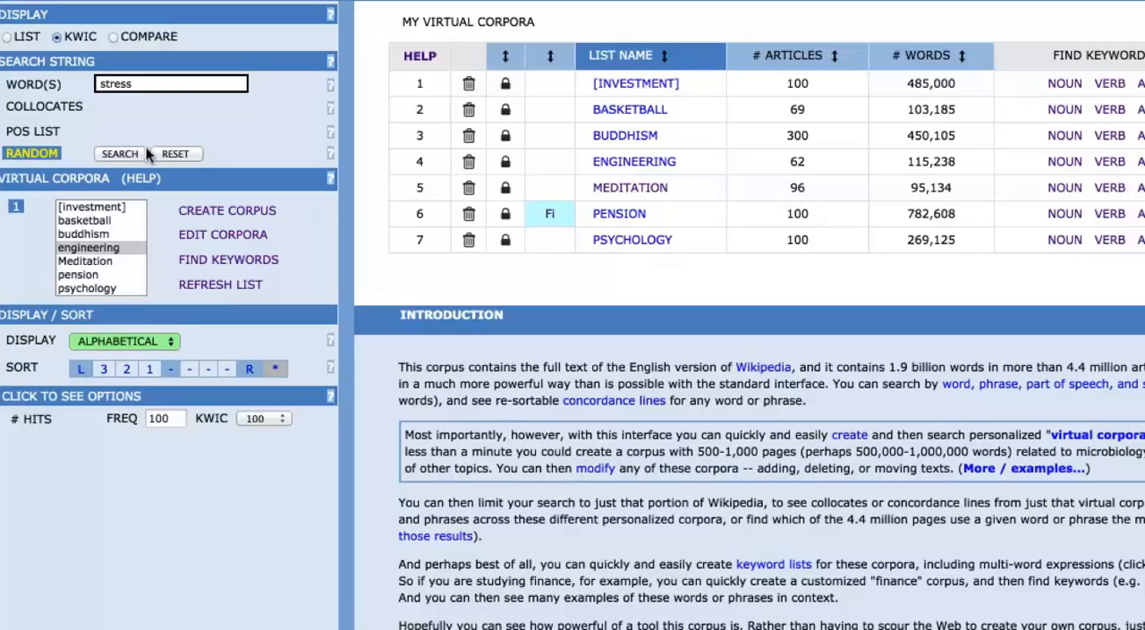
pyautogui.click(117, 151)
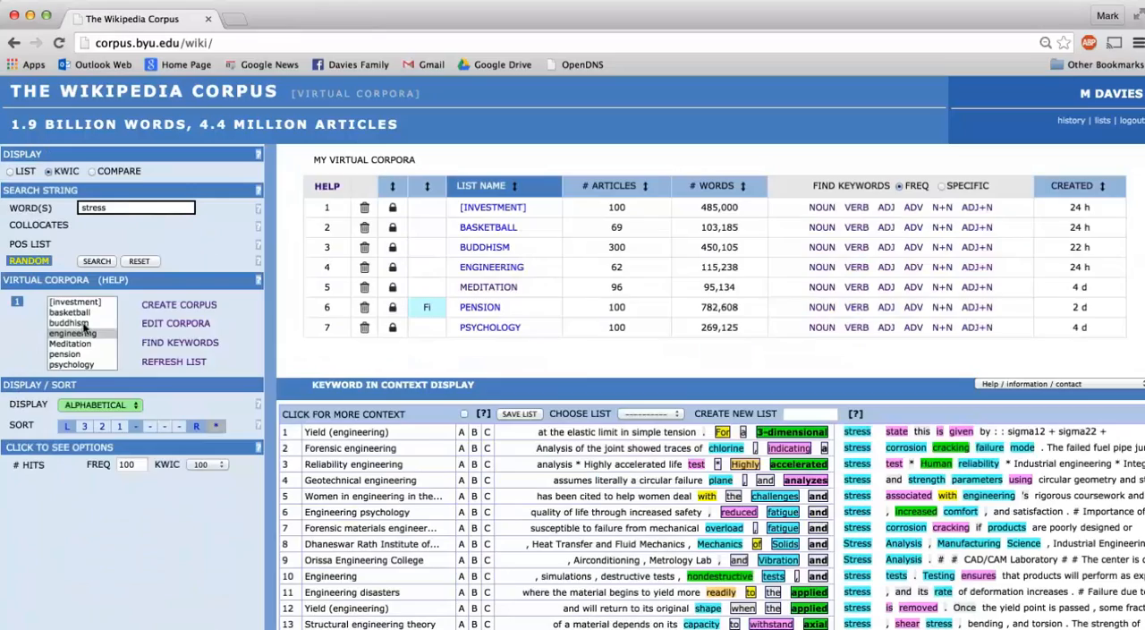
# Examine the concordance lines for "stress" in the engineering corpus and the words surrounding it
pyautogui.moveTo(483, 560)
pyautogui.scroll(-10, 482, 560)
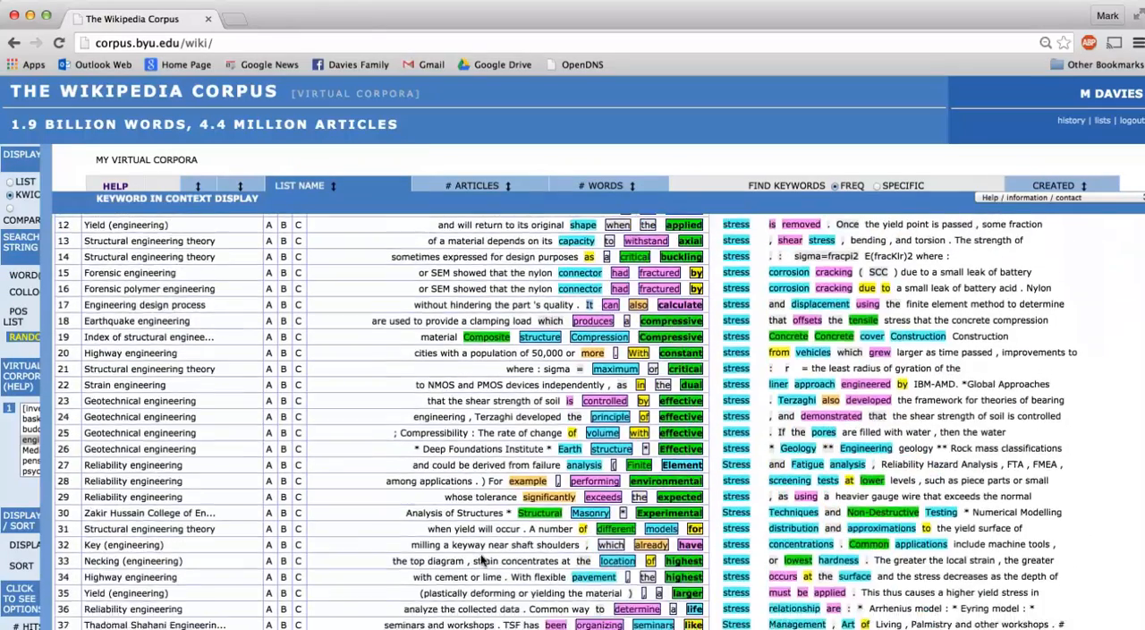
pyautogui.scroll(-1, 482, 554)
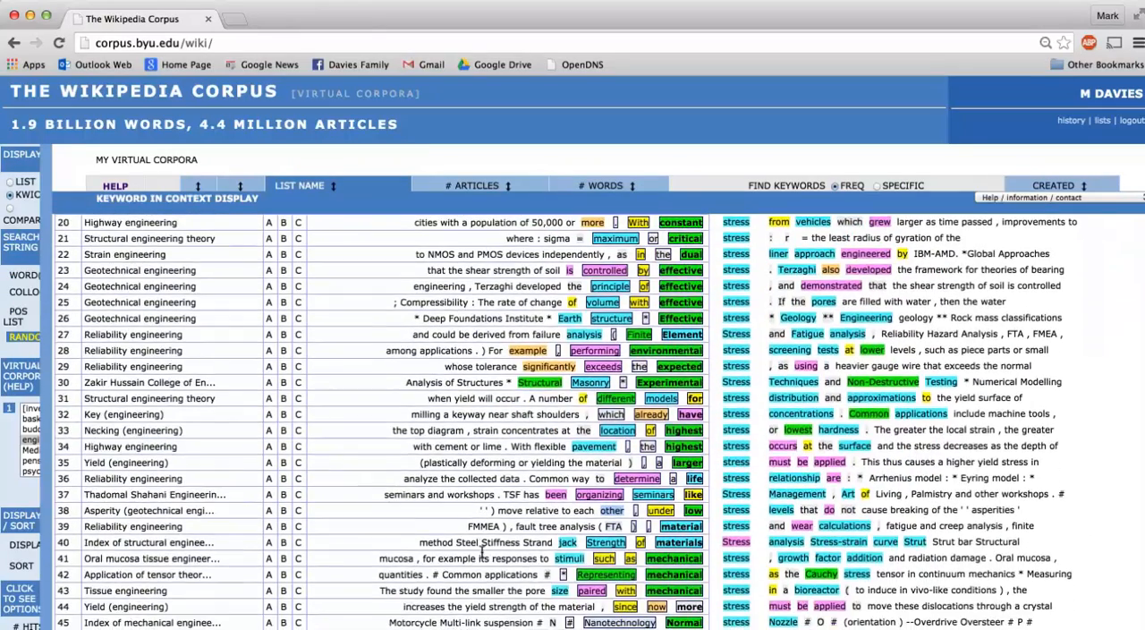
pyautogui.scroll(-2, 483, 557)
pyautogui.scroll(-10, 481, 559)
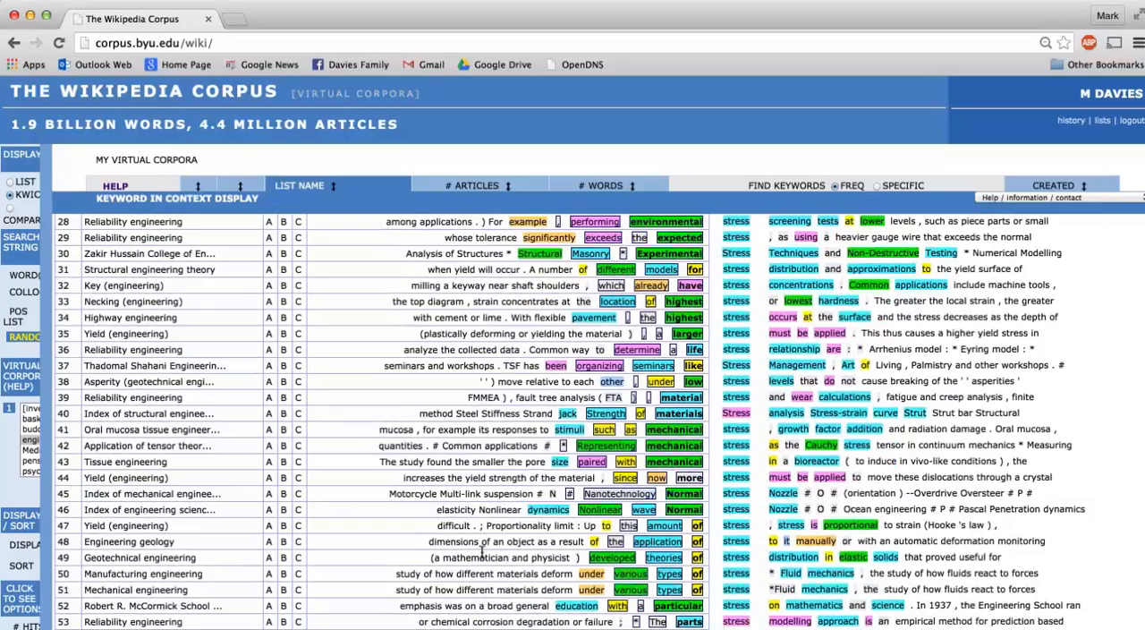
pyautogui.scroll(-13, 481, 558)
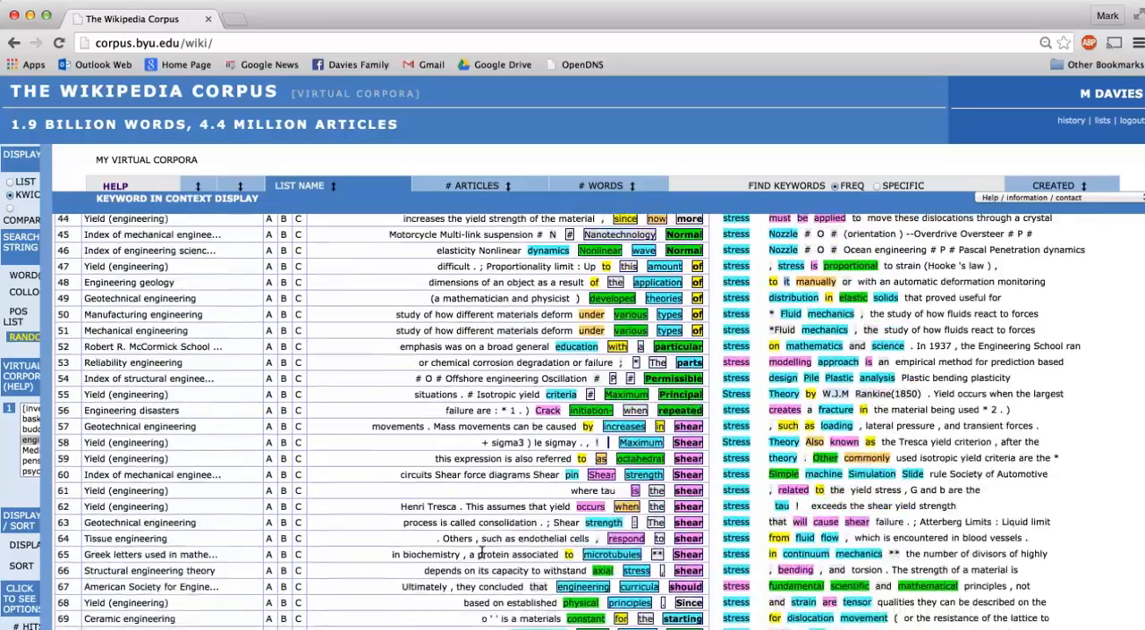
pyautogui.scroll(-6, 481, 552)
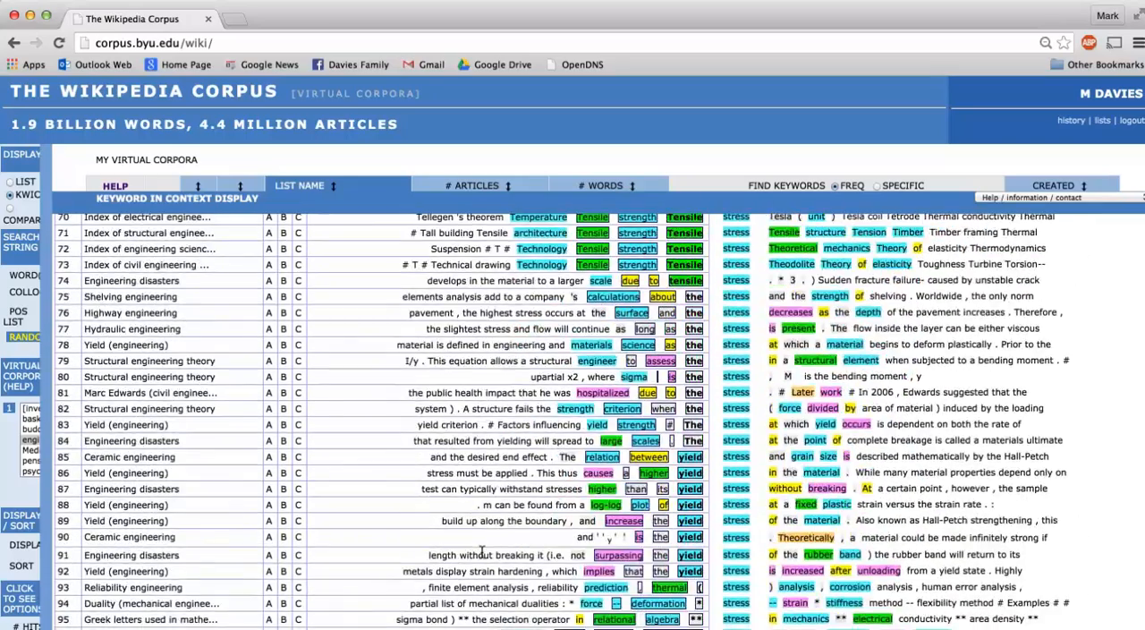
pyautogui.scroll(17, 481, 555)
pyautogui.scroll(6, 481, 553)
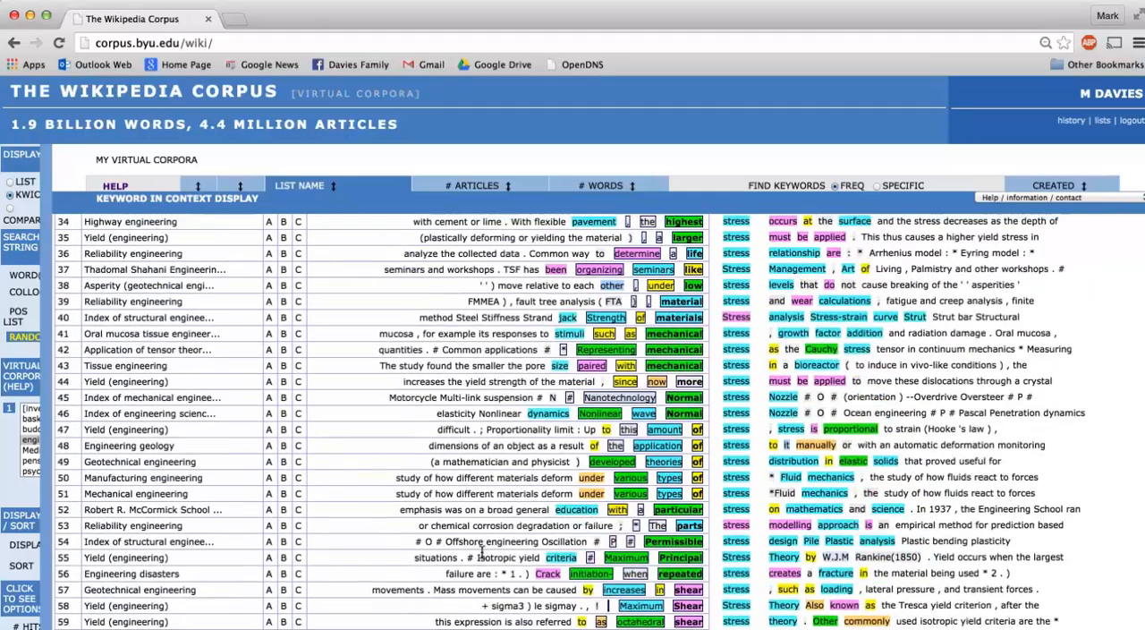
# Run the KWIC search for "stress" in the psychology virtual corpus and review its concordance lines
pyautogui.moveTo(26, 417)
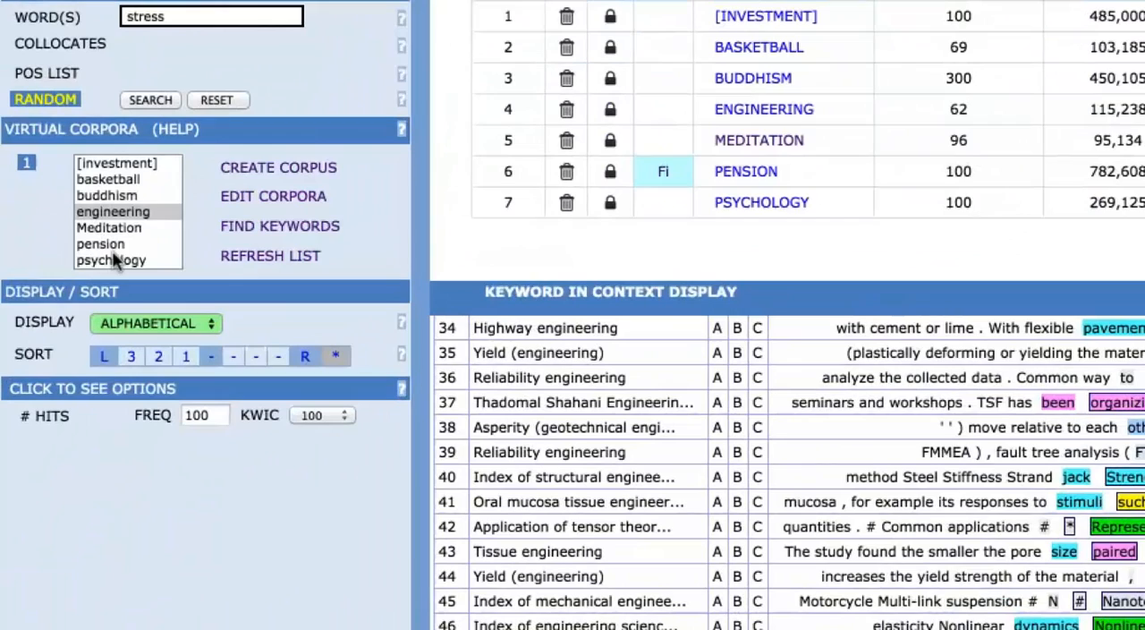
pyautogui.click(113, 259)
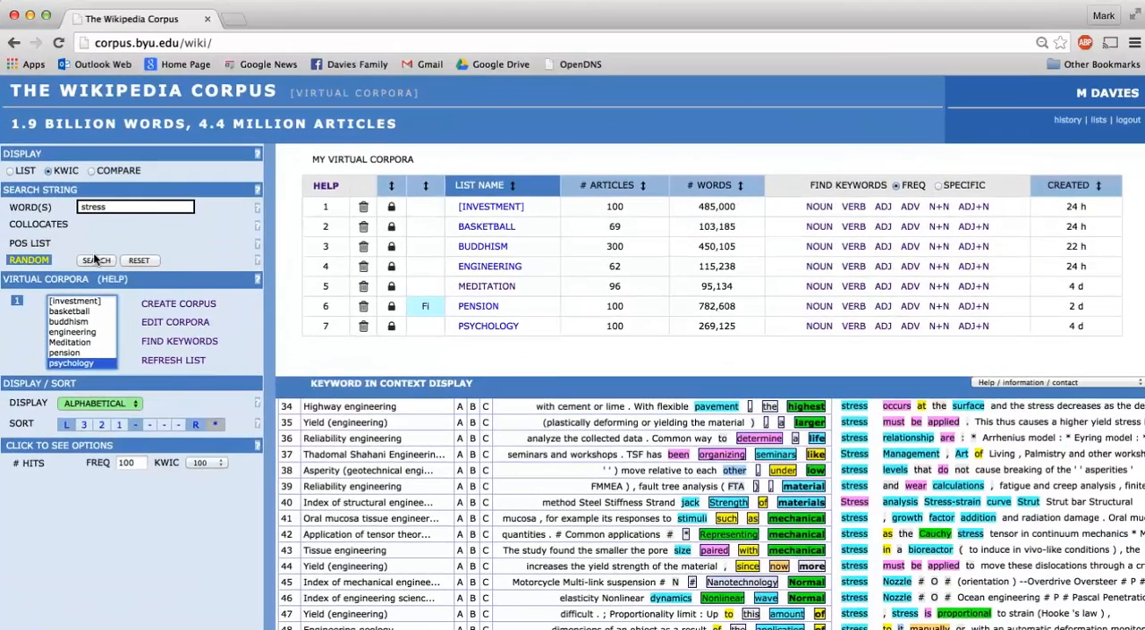
pyautogui.click(96, 260)
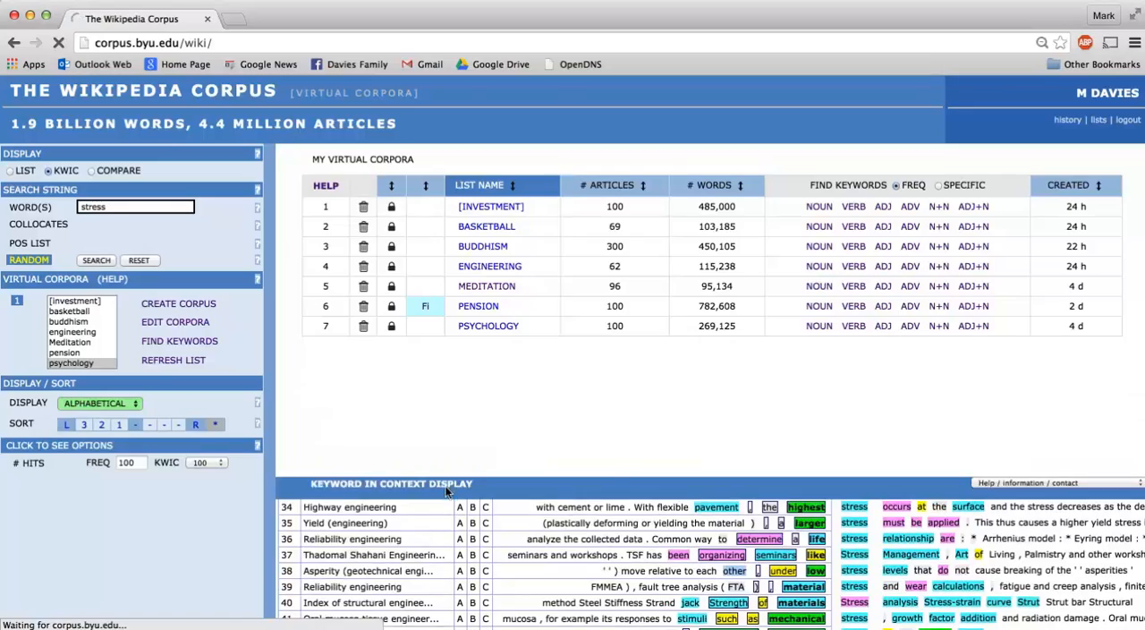
pyautogui.scroll(-2, 450, 489)
pyautogui.scroll(-10, 450, 489)
pyautogui.scroll(-8, 451, 497)
pyautogui.scroll(-7, 450, 497)
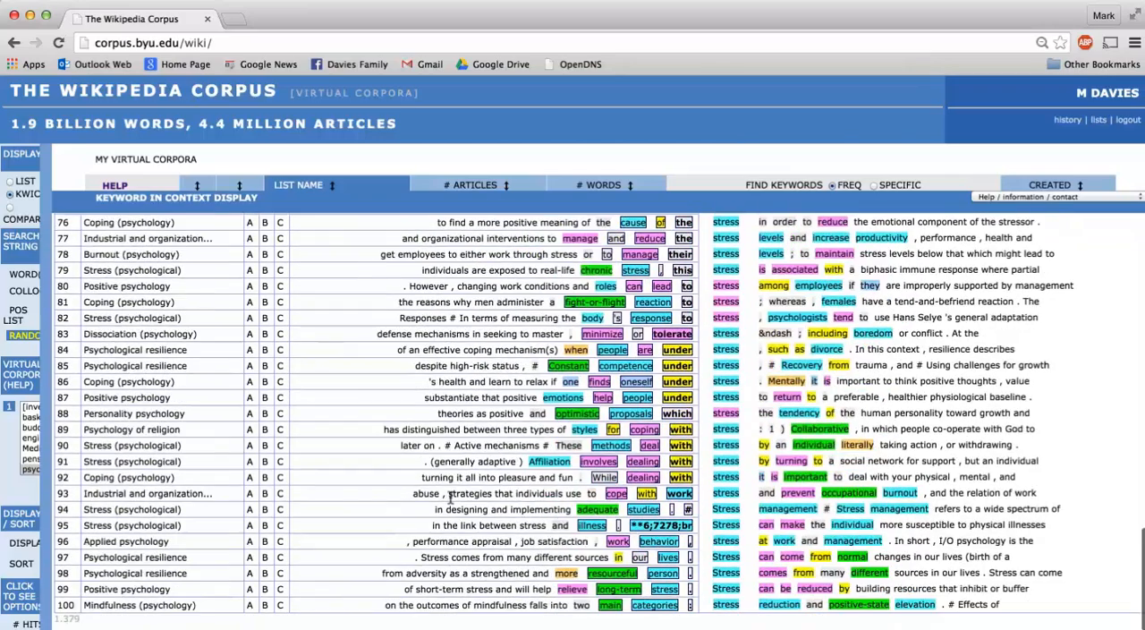
pyautogui.scroll(4, 451, 497)
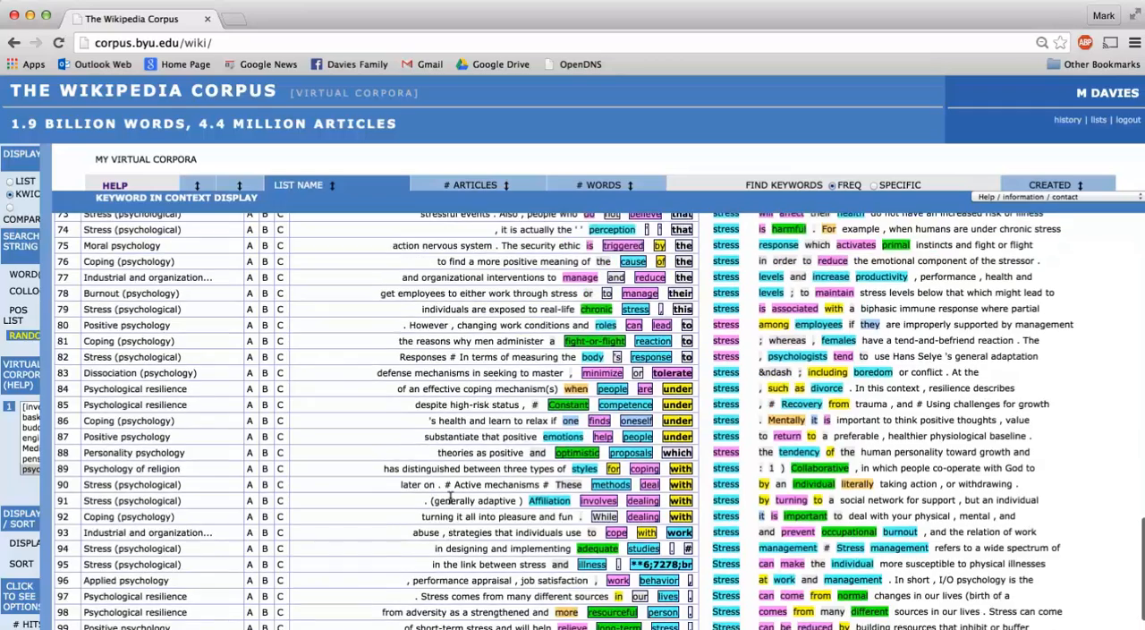
pyautogui.click(25, 376)
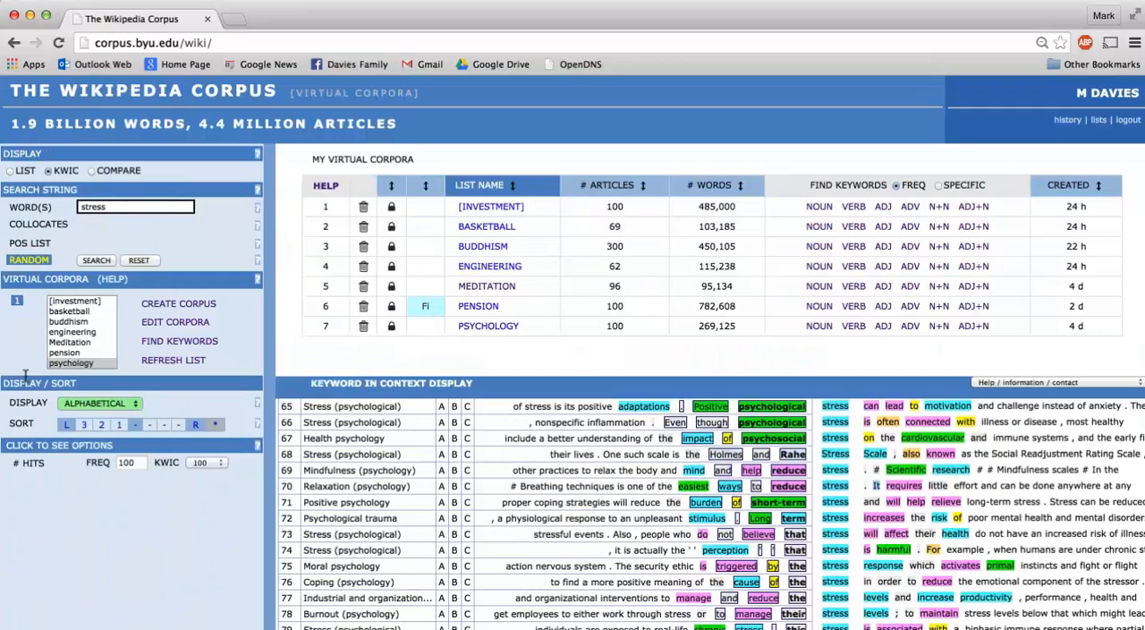